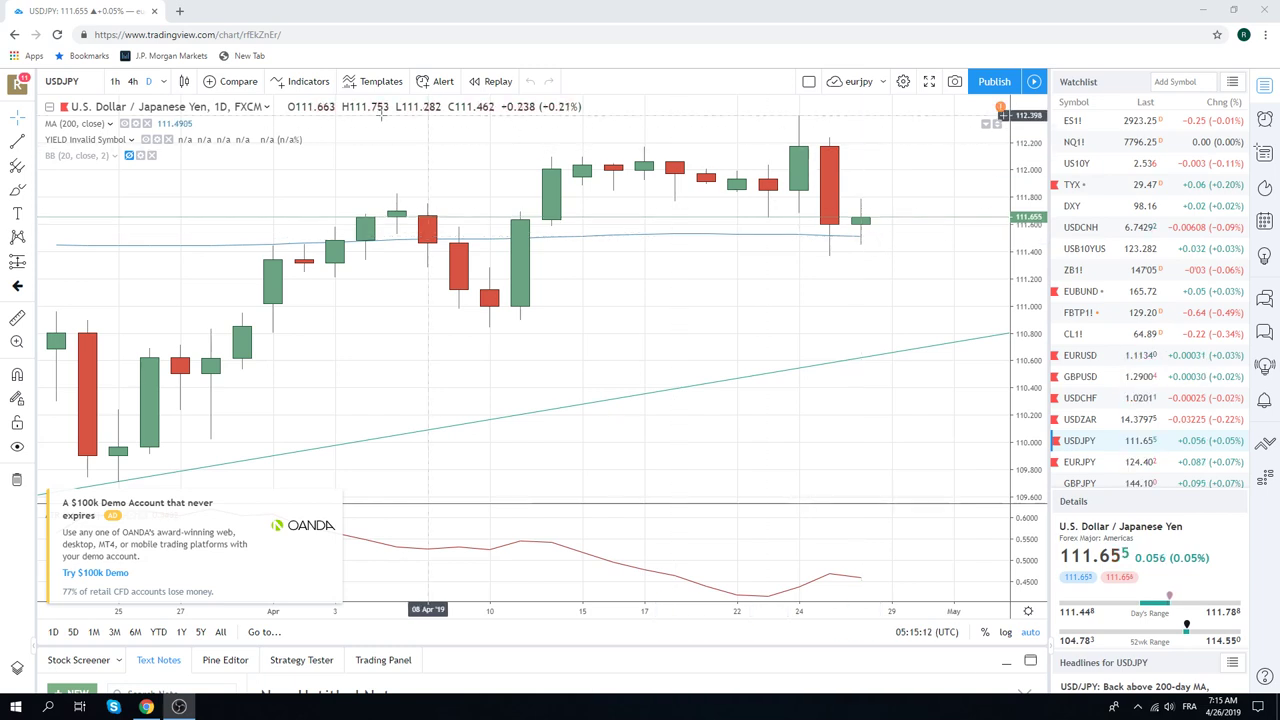
Show USDJPY on 1-hour candles, zoomed out over a wider stretch of history
click(115, 83)
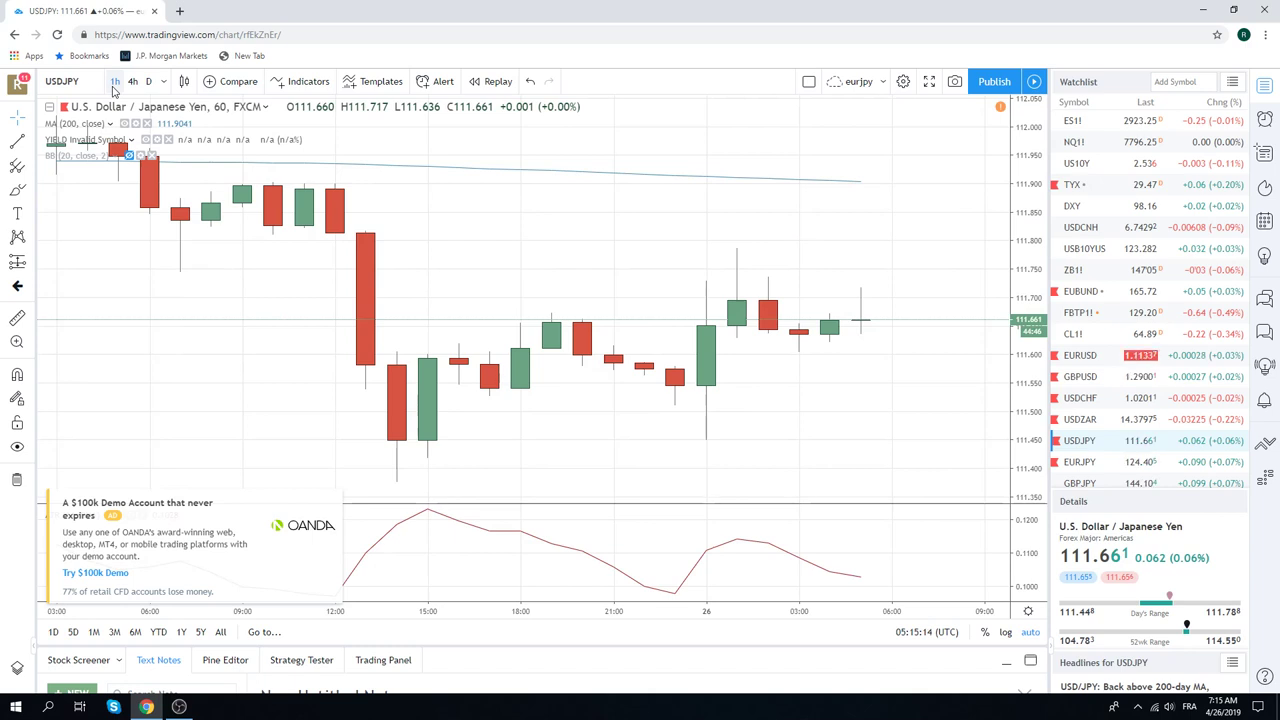
scroll(617, 247, down, 1)
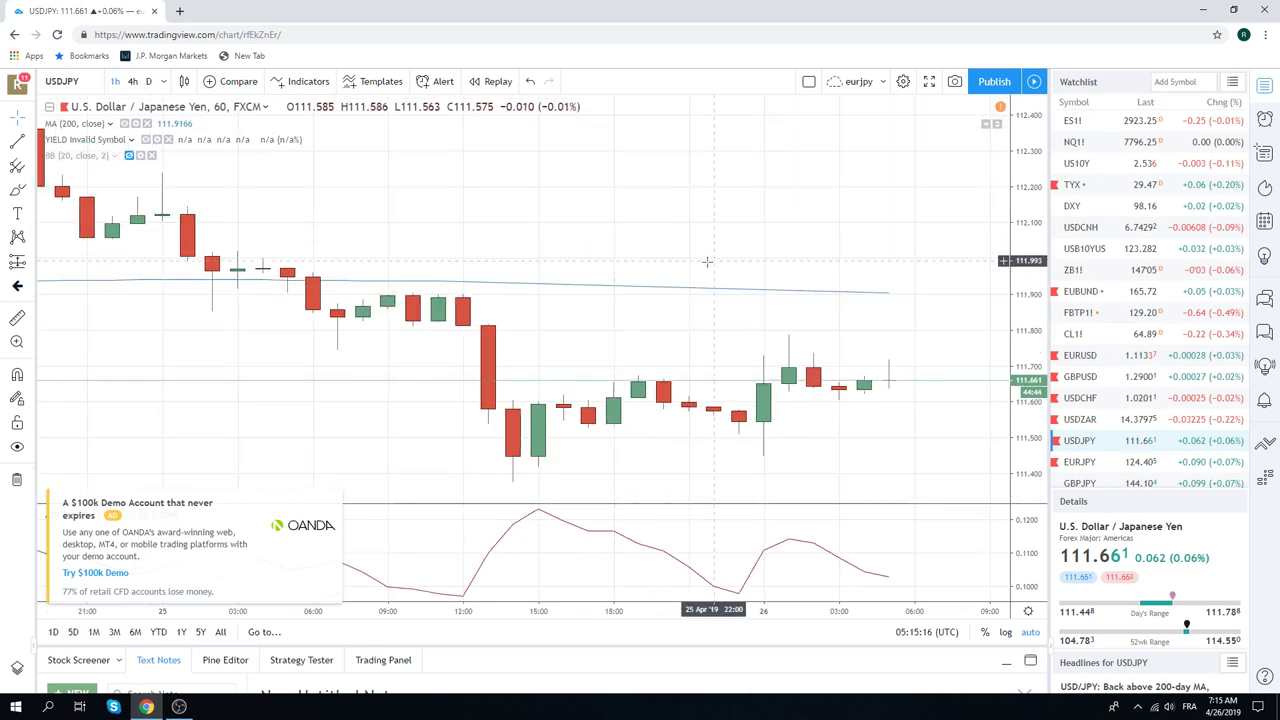
scroll(650, 280, down, 1)
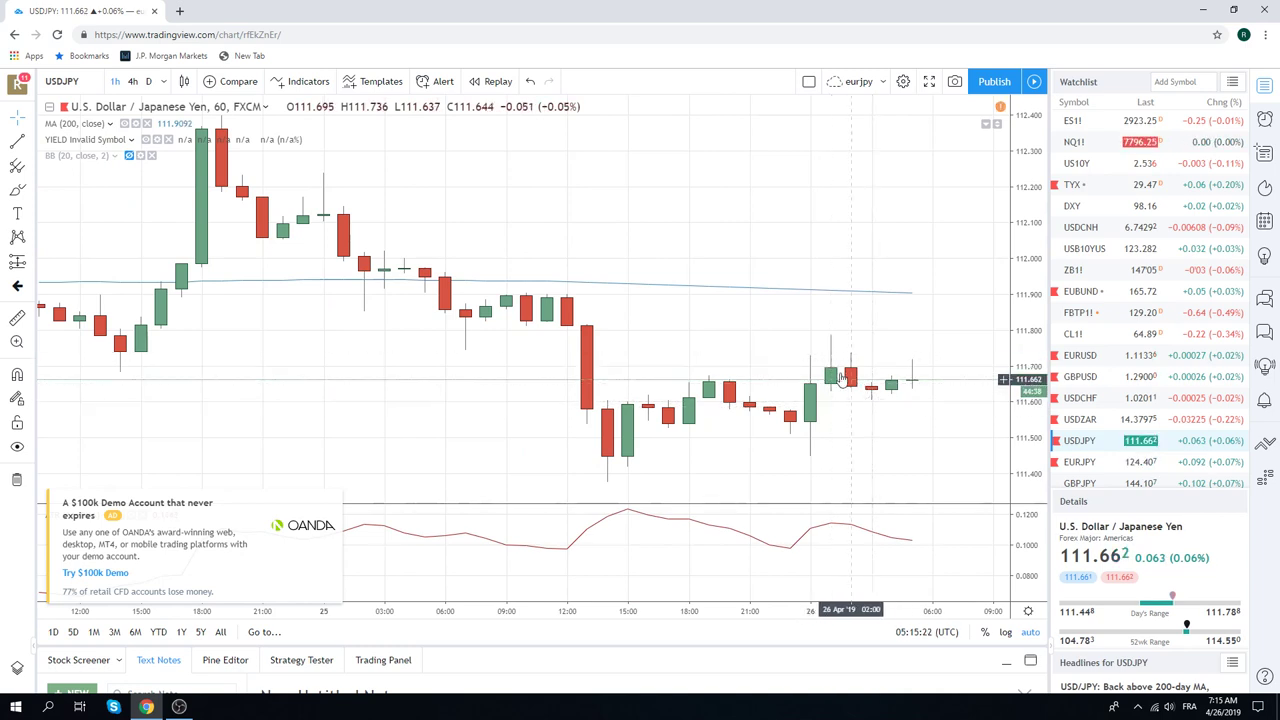
scroll(798, 357, down, 1)
scroll(798, 357, down, 1)
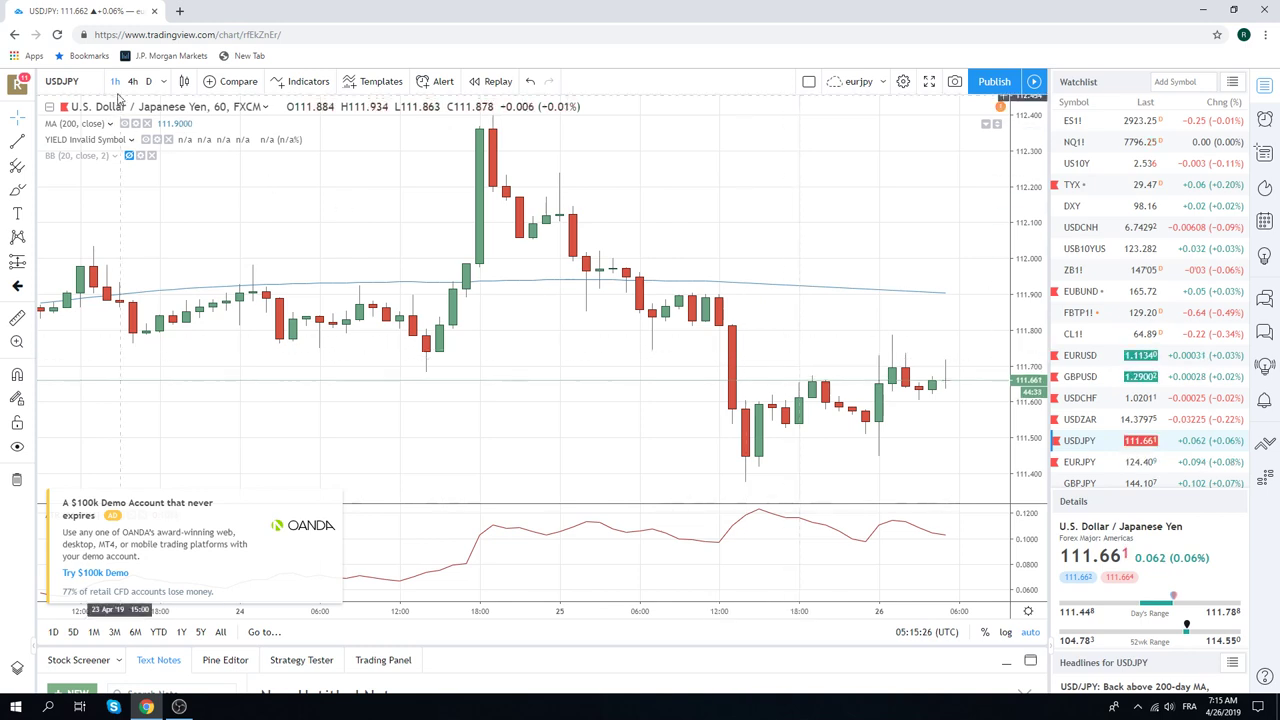
click(162, 82)
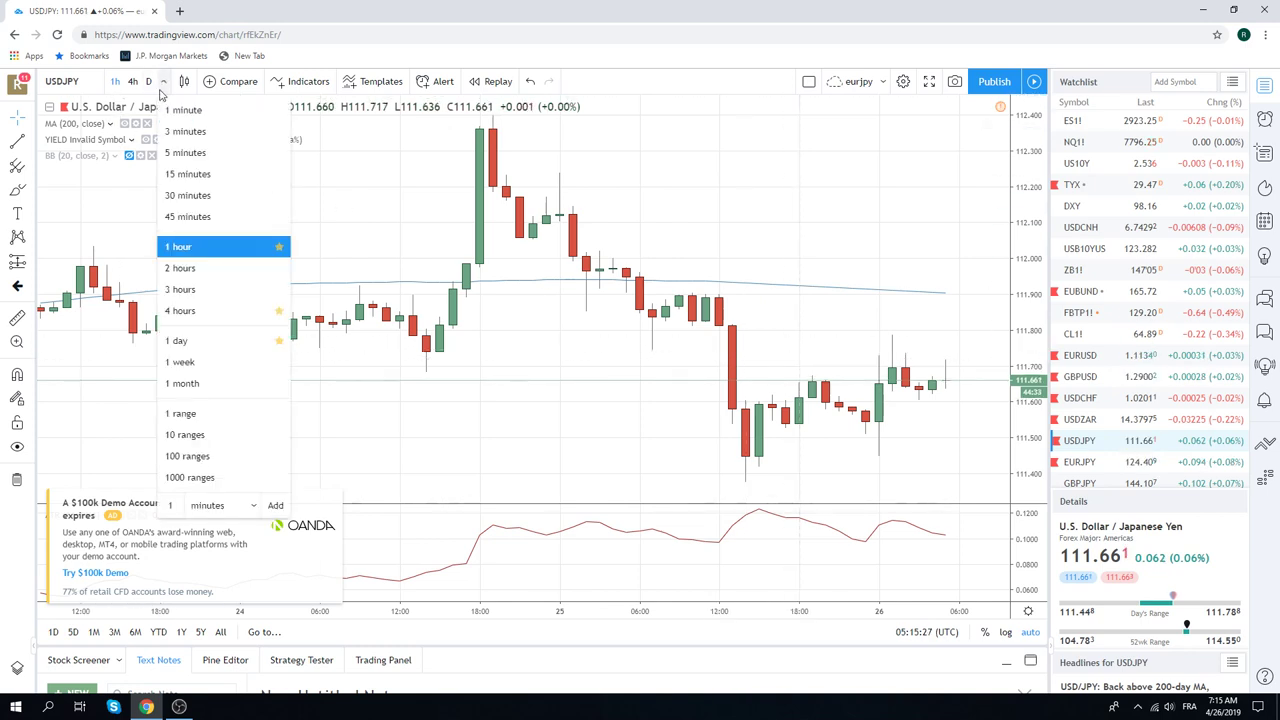
Switch the USDJPY chart to 1-week candles to see its long-term trendlines
click(185, 362)
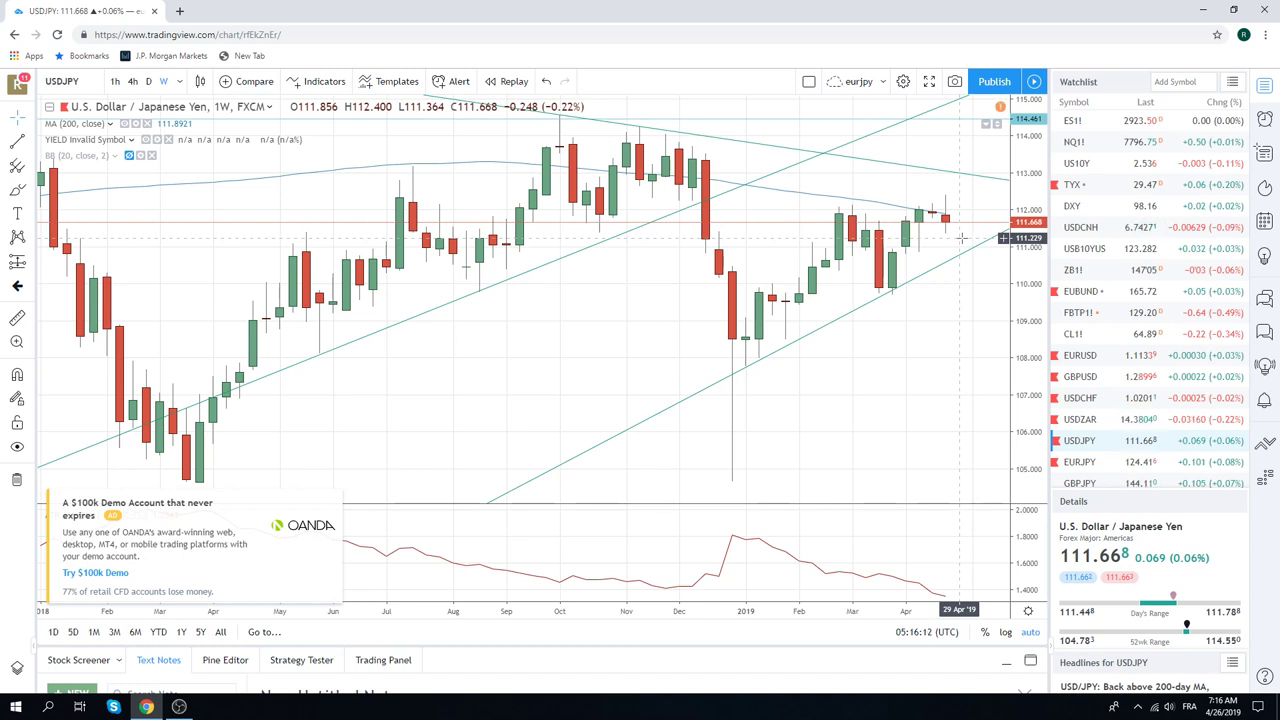
Load EURJPY from the watchlist, keeping the weekly candles
click(1080, 462)
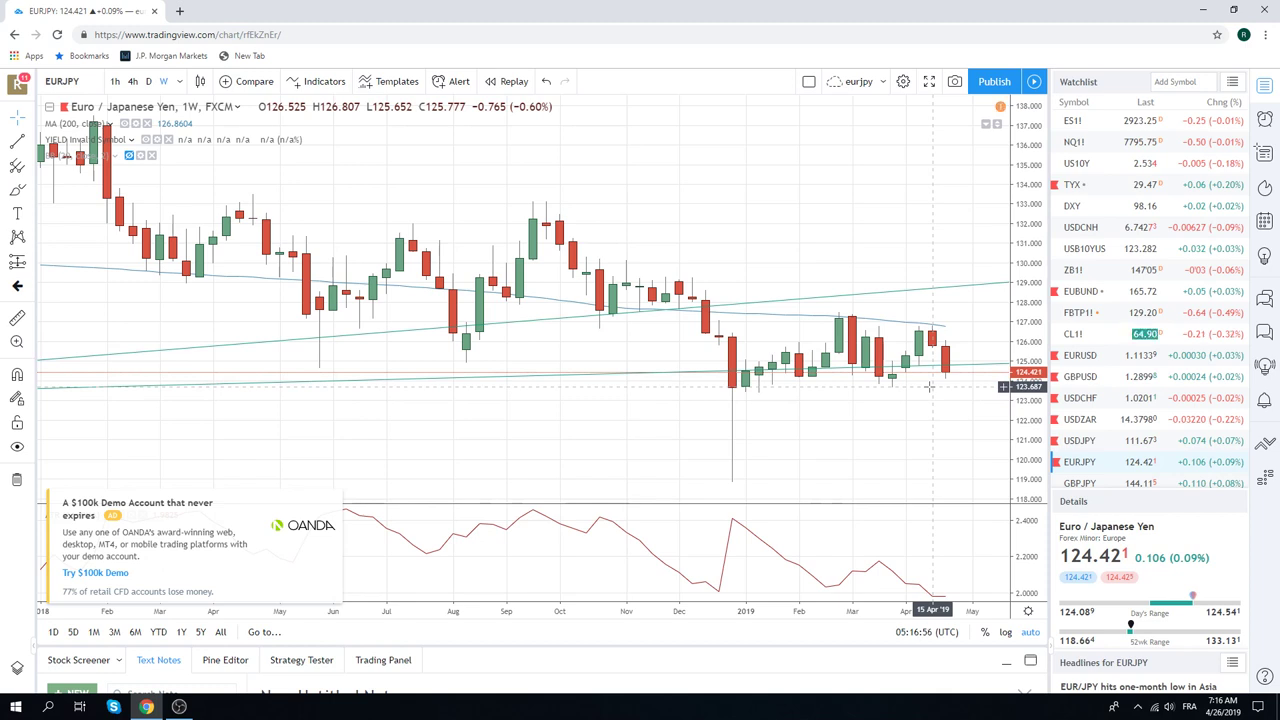
Zoom out and change the EURJPY chart to the 1D interval with the D shortcut
scroll(935, 385, down, 1)
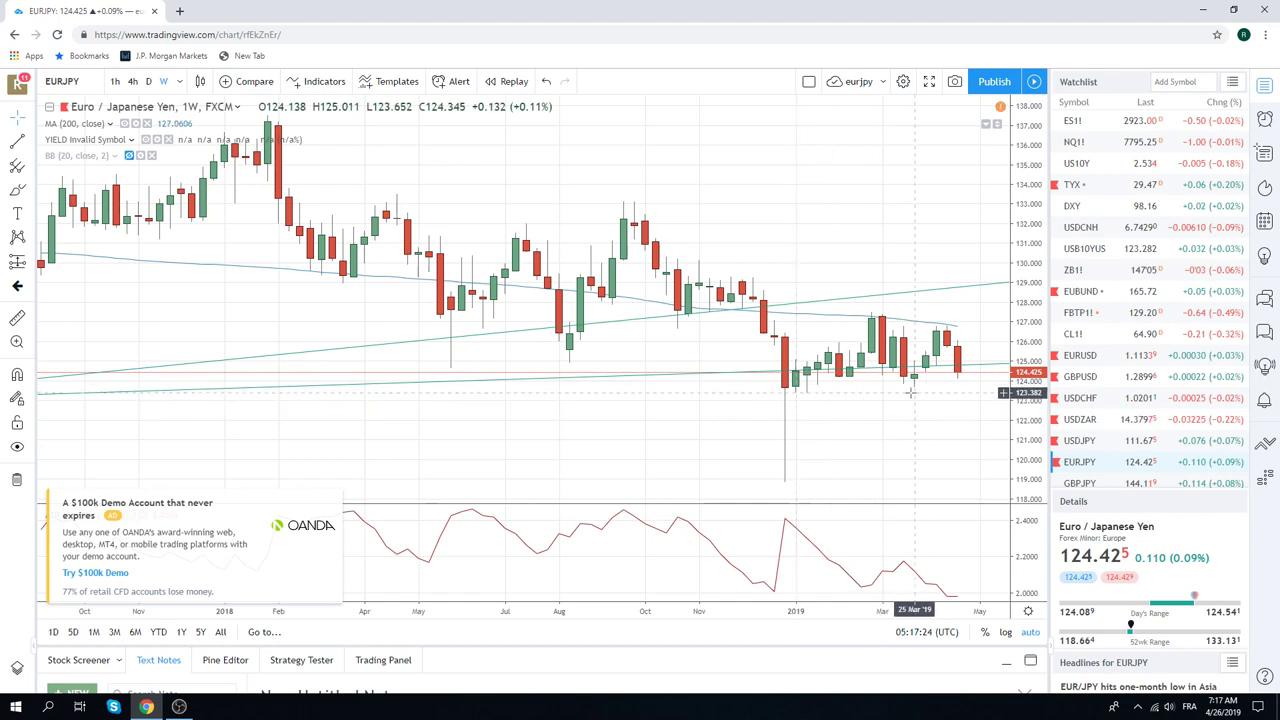
key(d)
key(Return)
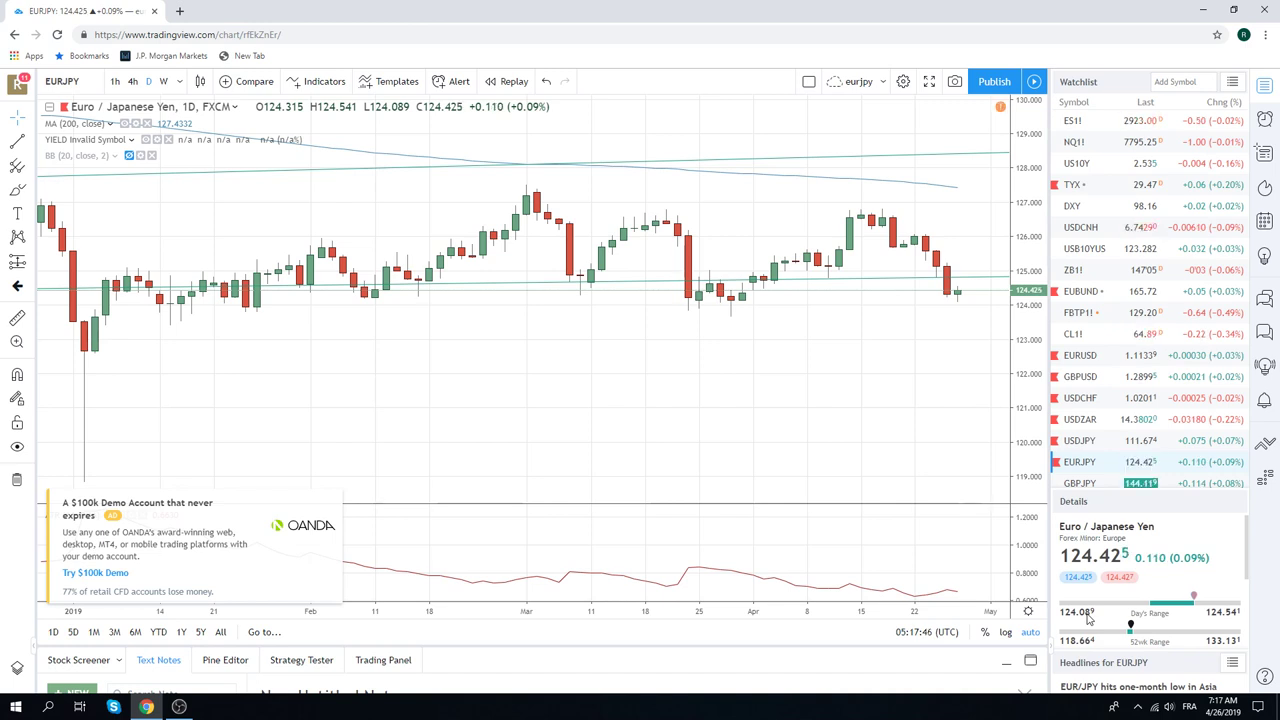
Load the EURUSD daily chart from the watchlist
click(1085, 355)
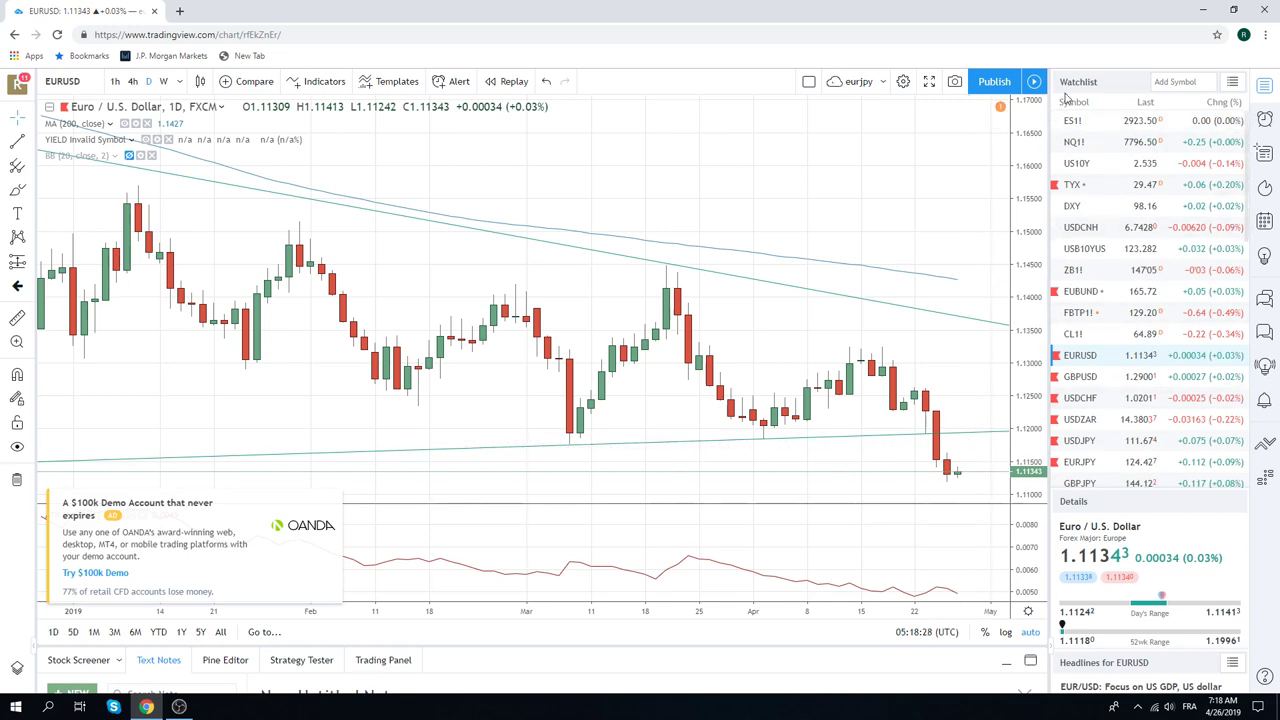
Review the NQ1! daily chart at several zoom levels, then load ES1!
click(1080, 143)
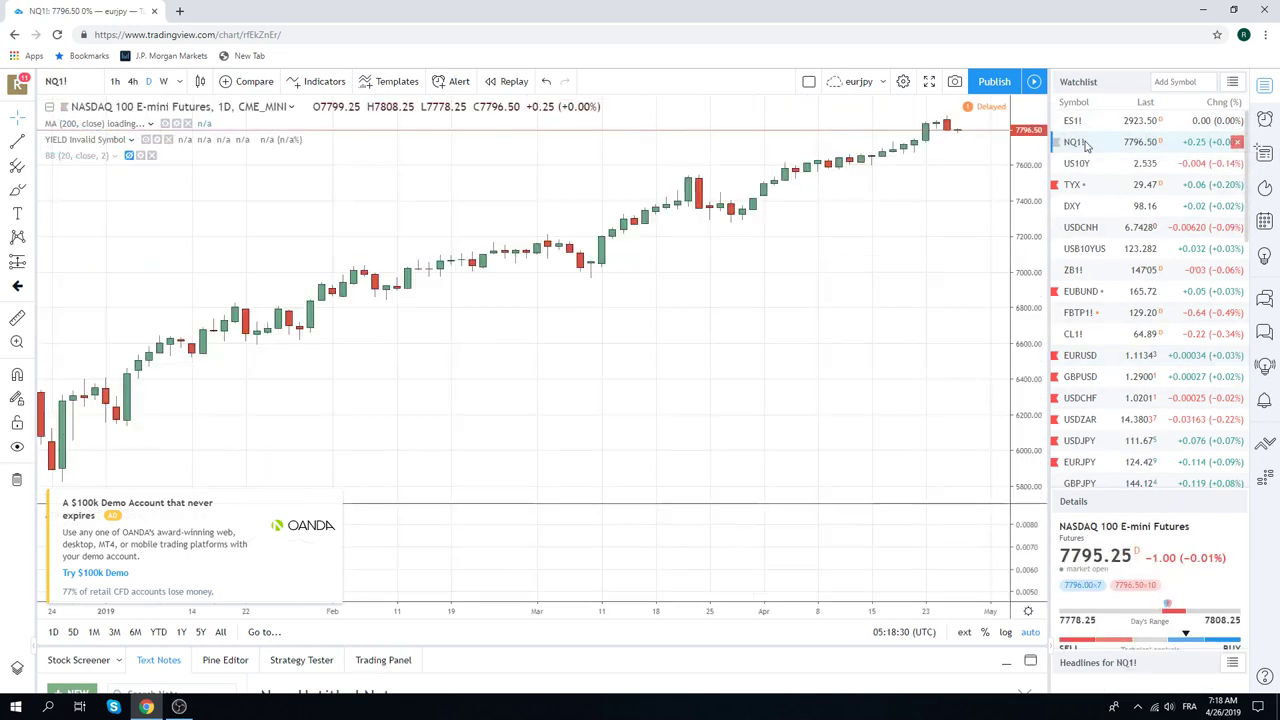
scroll(900, 268, up, 3)
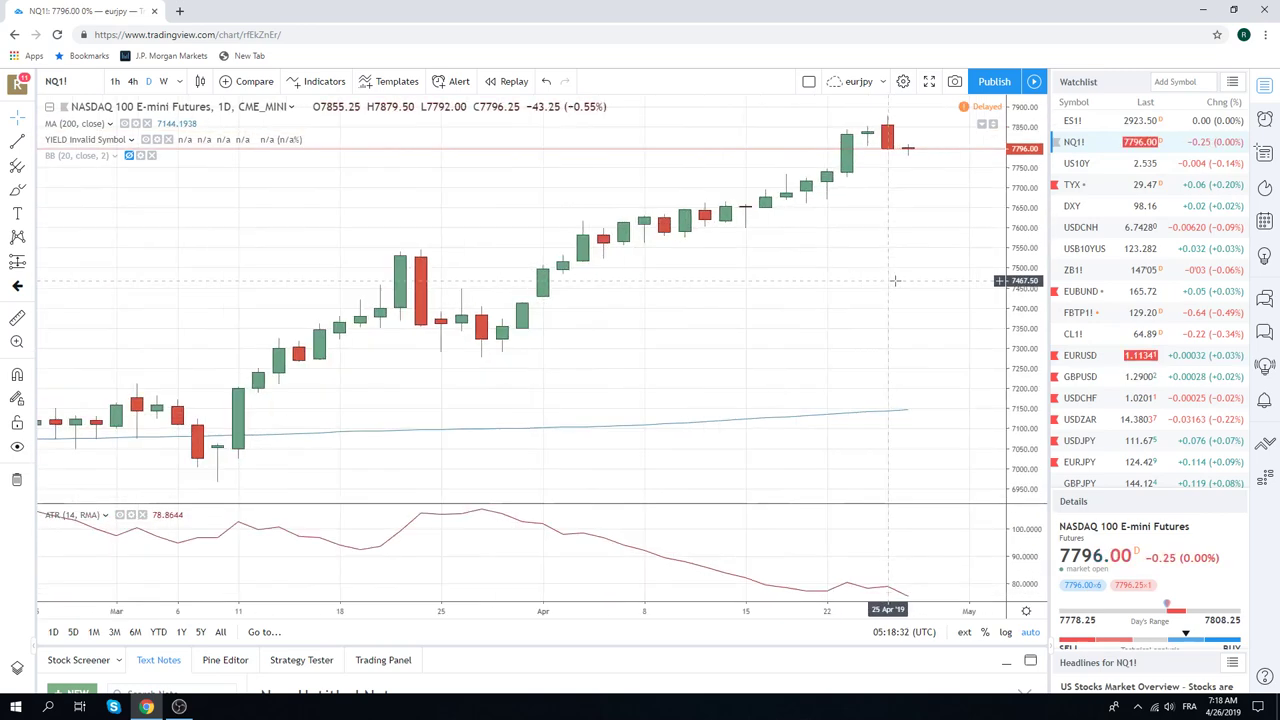
scroll(900, 275, up, 2)
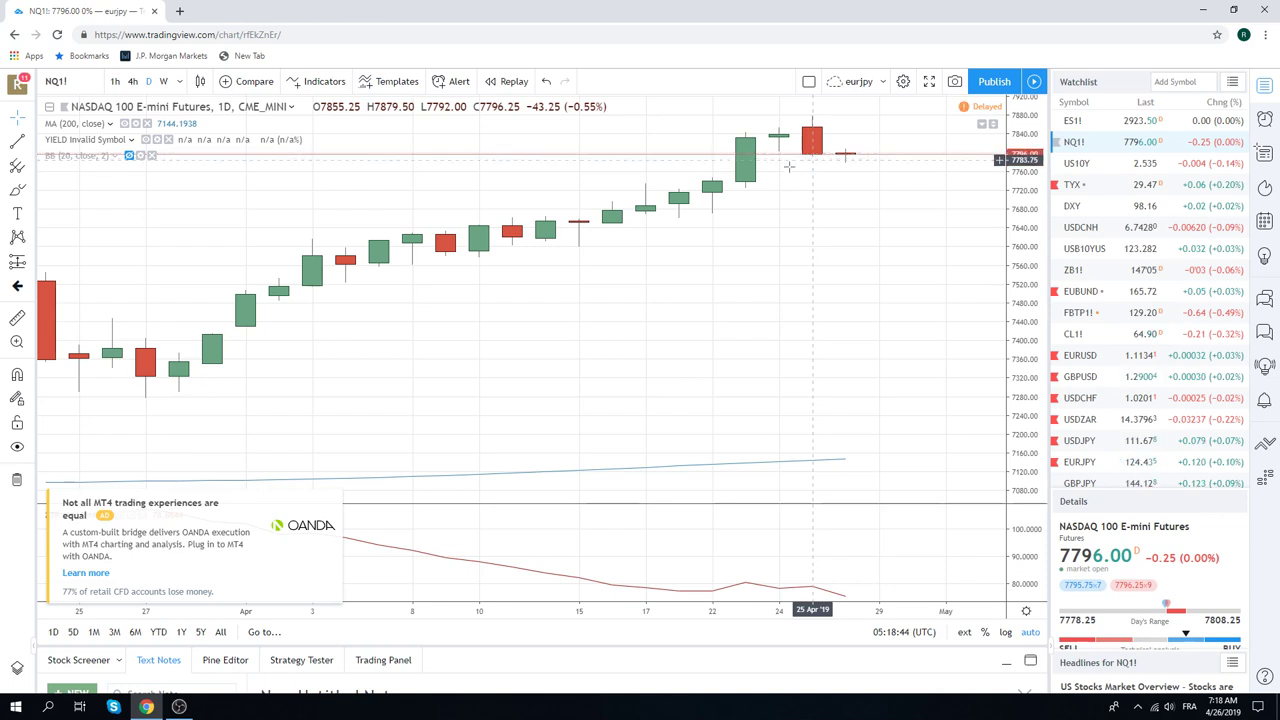
scroll(780, 185, down, 2)
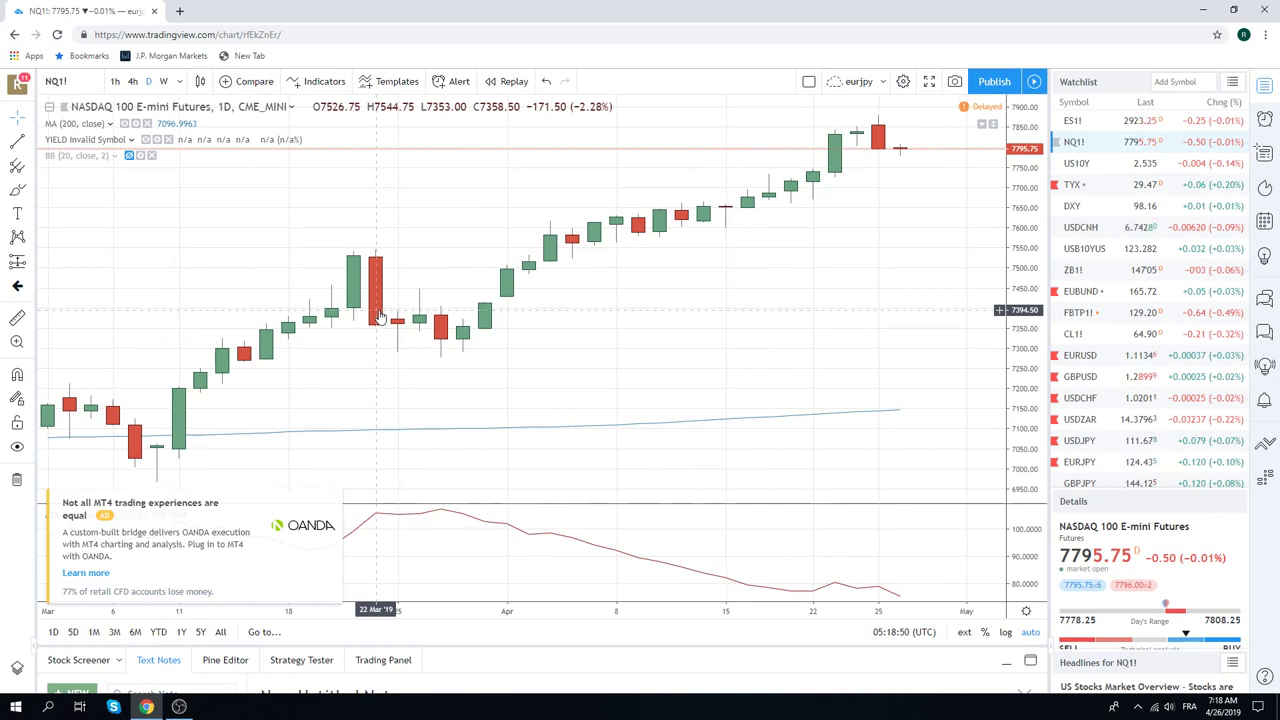
scroll(683, 275, up, 1)
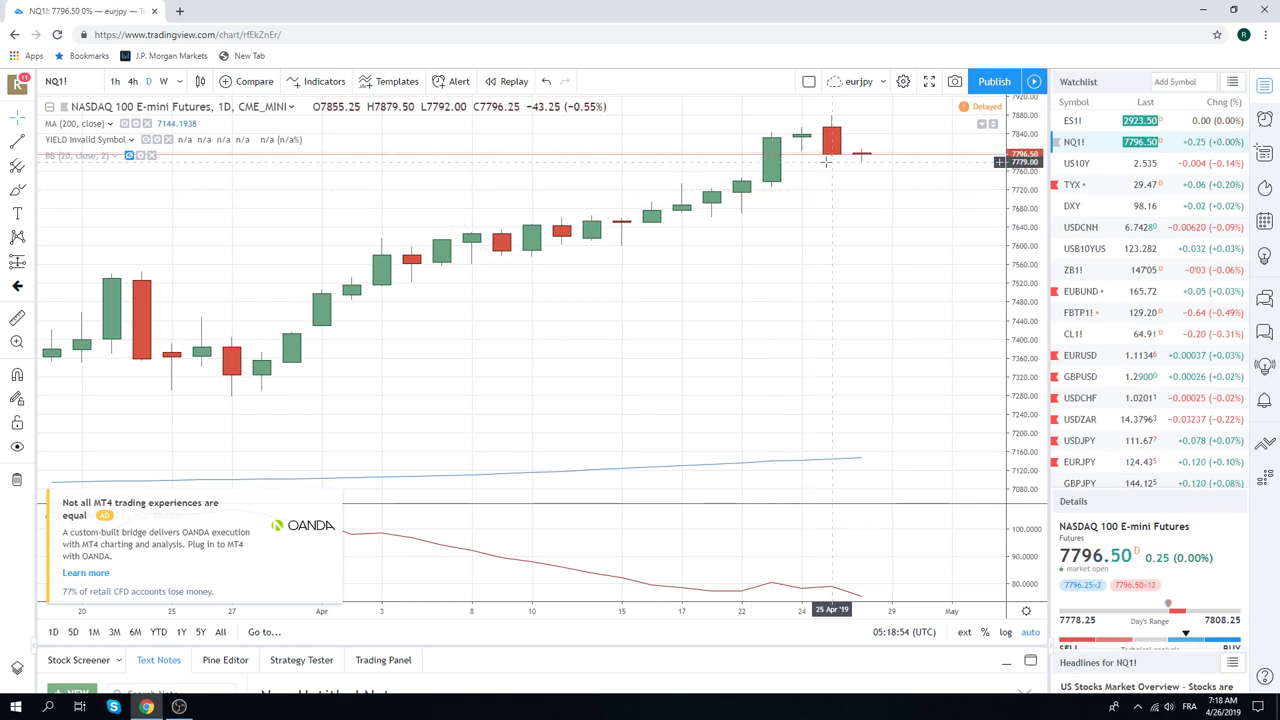
scroll(826, 160, down, 1)
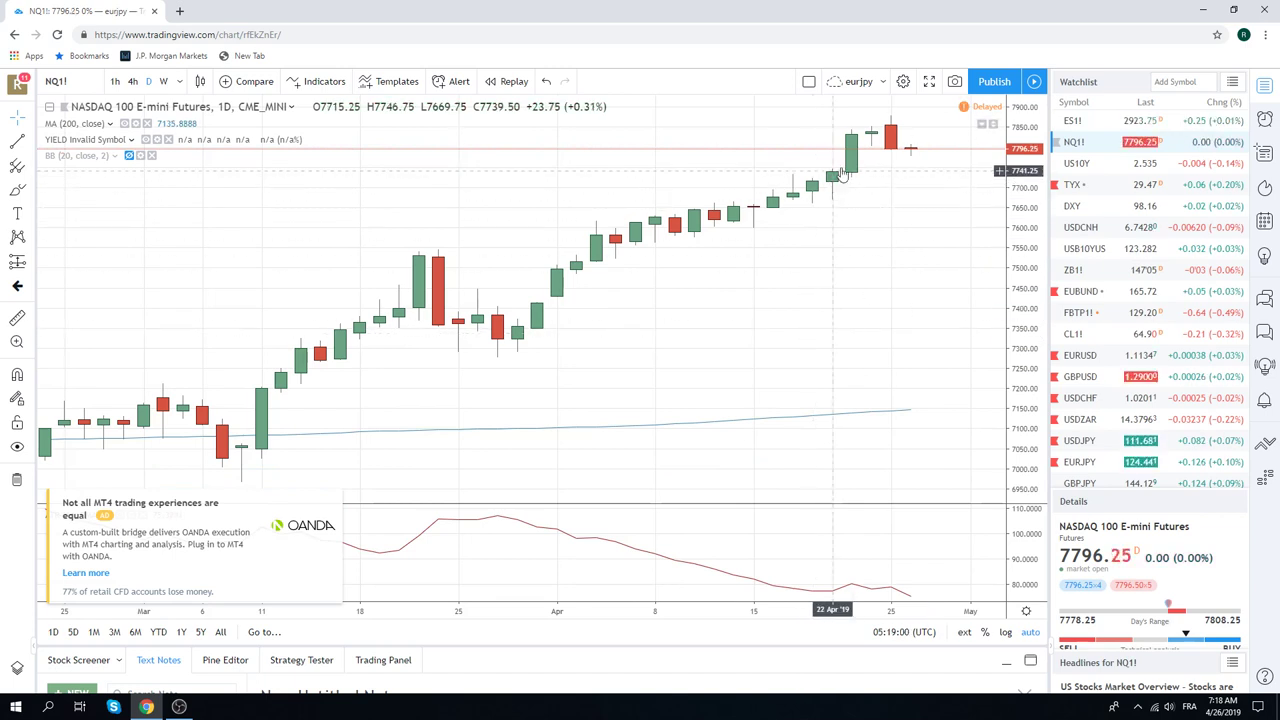
click(1074, 121)
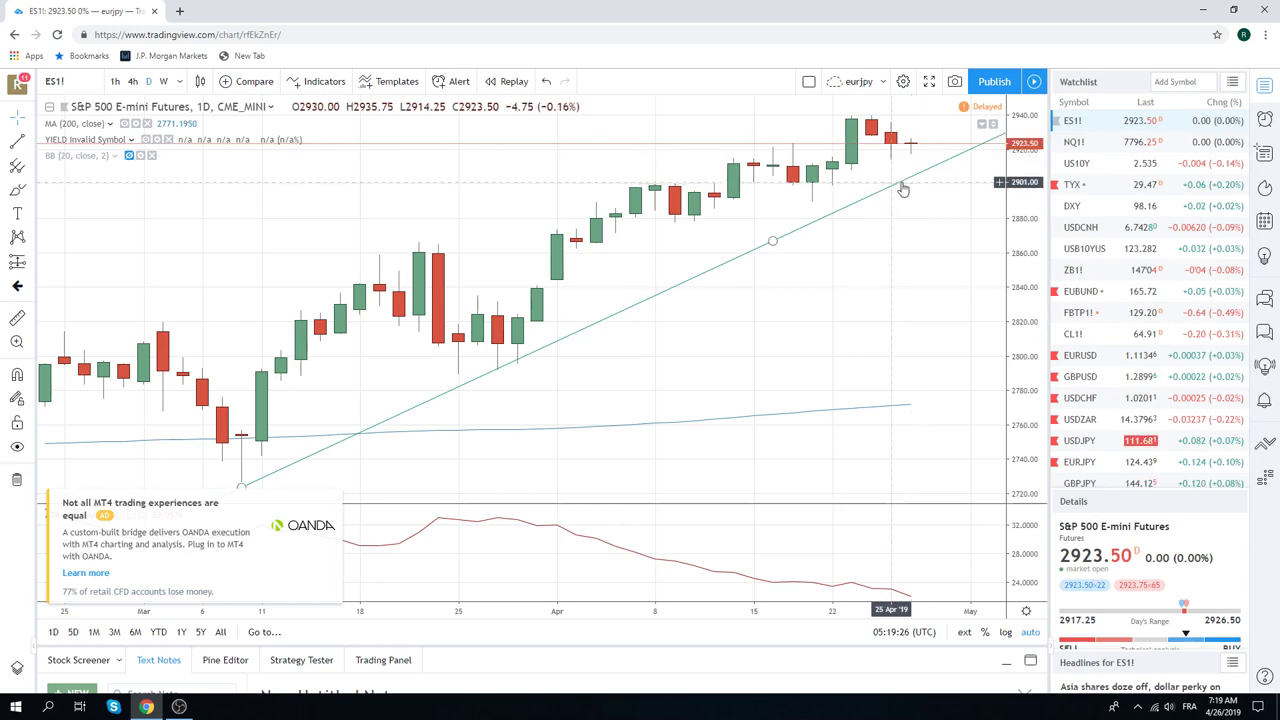
Load the CL1! Light Crude Oil Futures daily chart from the watchlist
click(1075, 336)
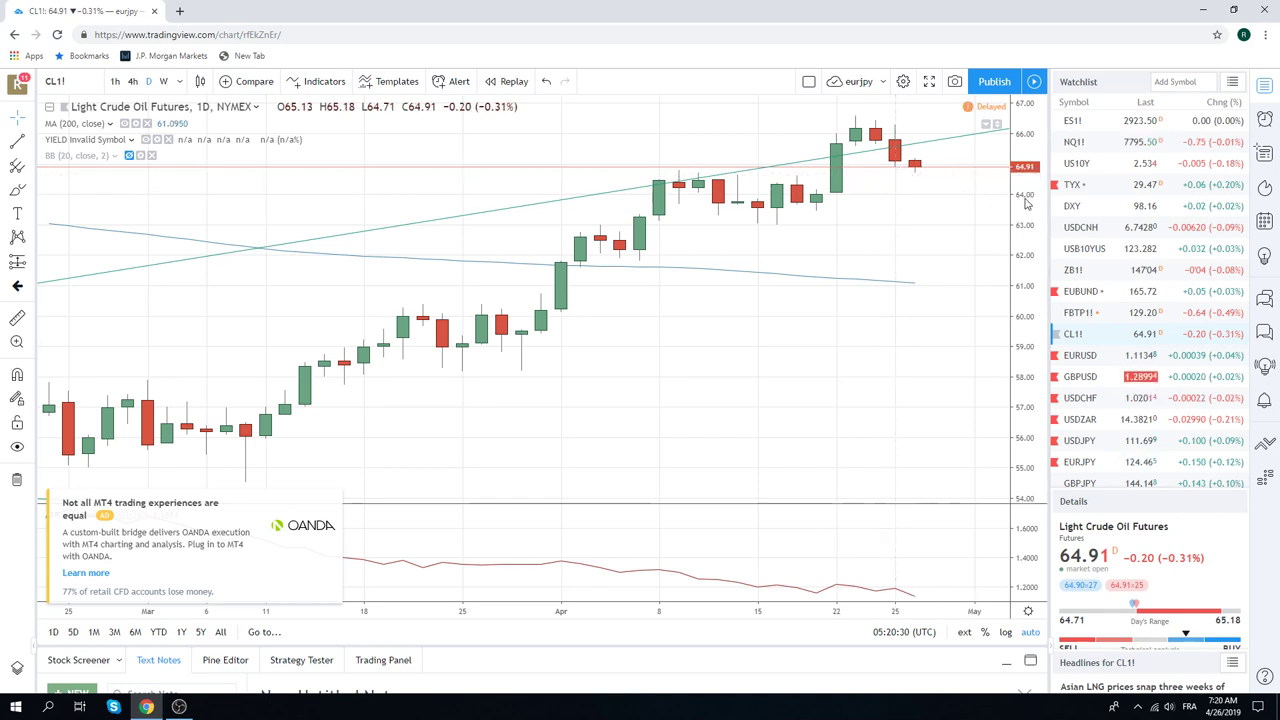
Find AUDUSD further down the watchlist and load its daily chart
scroll(1097, 212, down, 1)
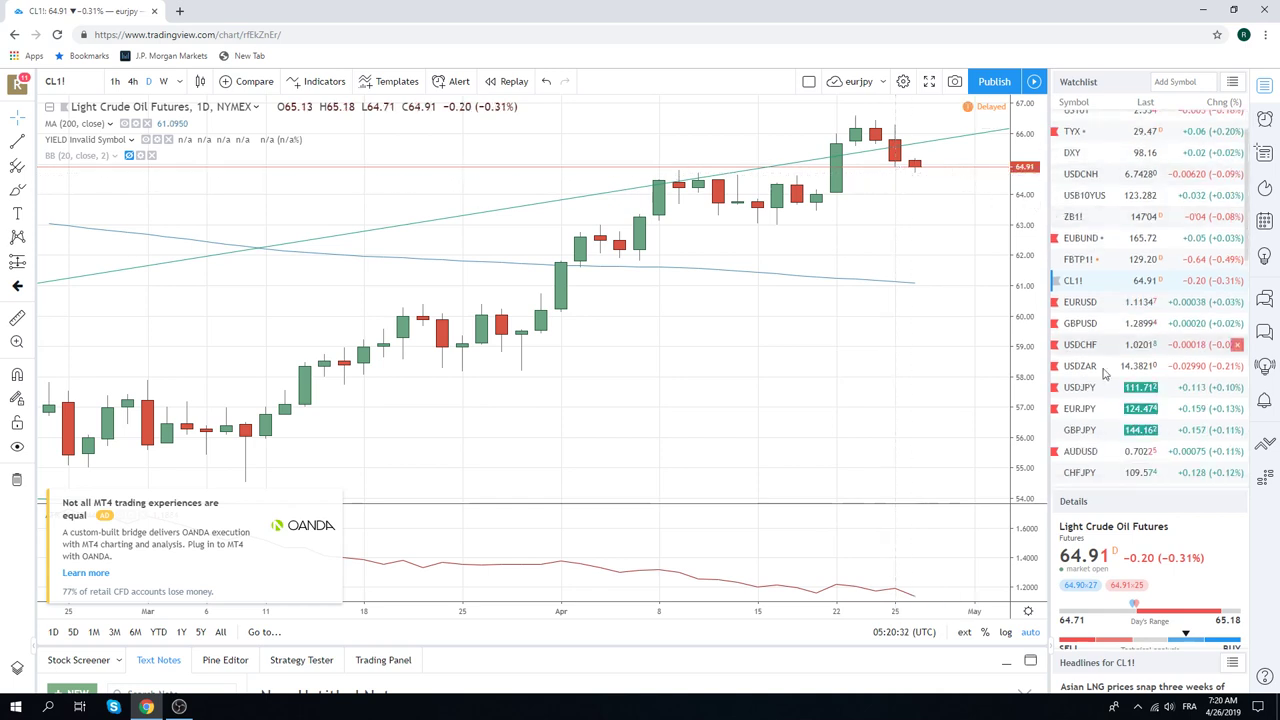
click(1106, 455)
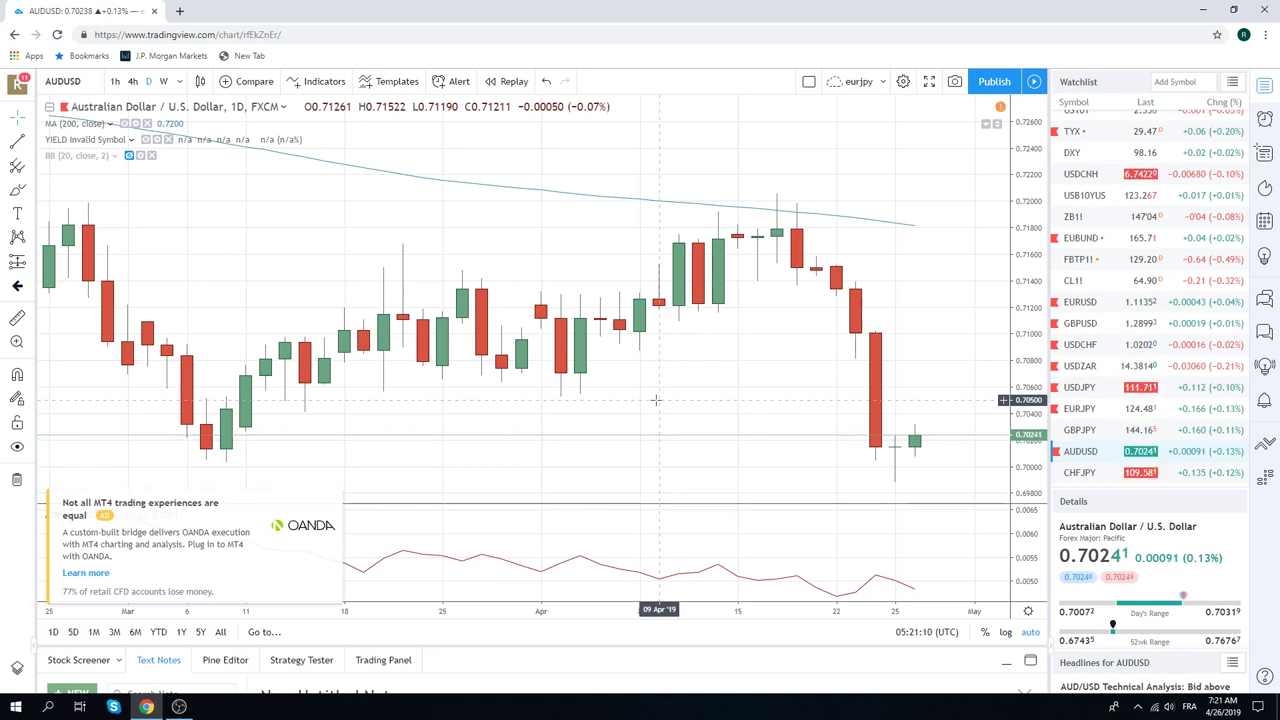
Zoom out, then load the USDZAR daily chart from the watchlist
scroll(584, 218, down, 1)
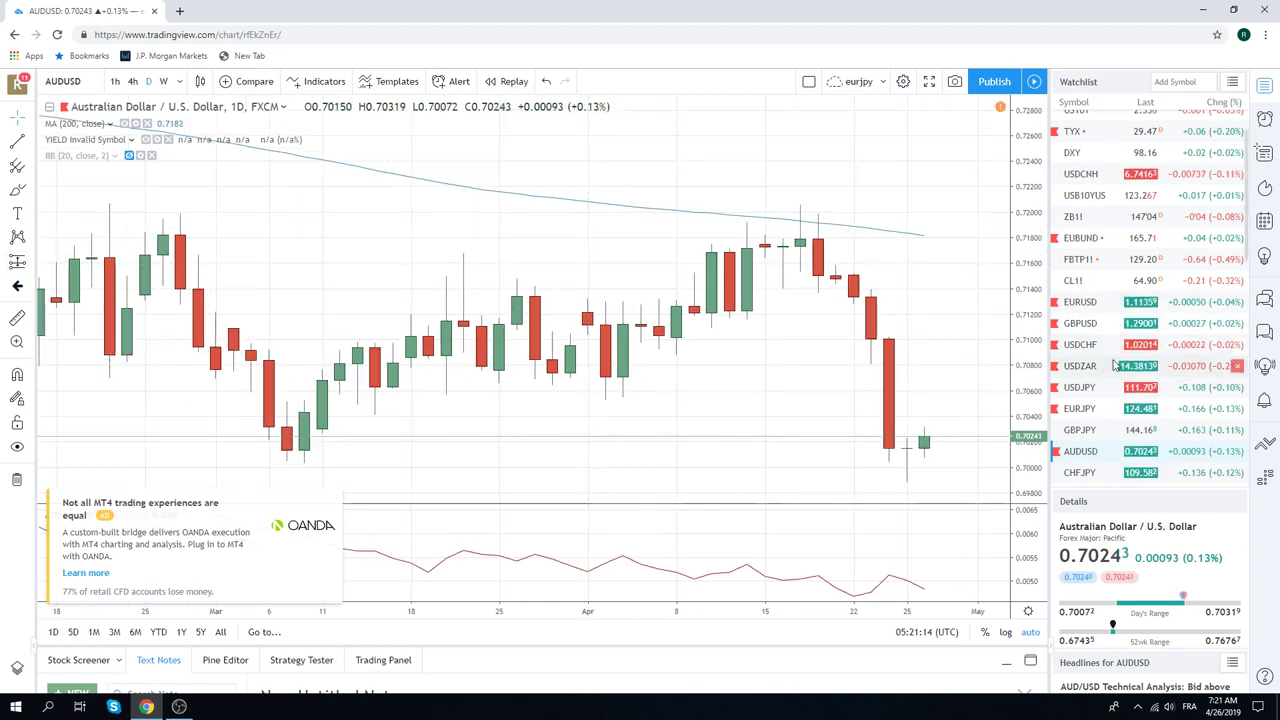
click(1080, 366)
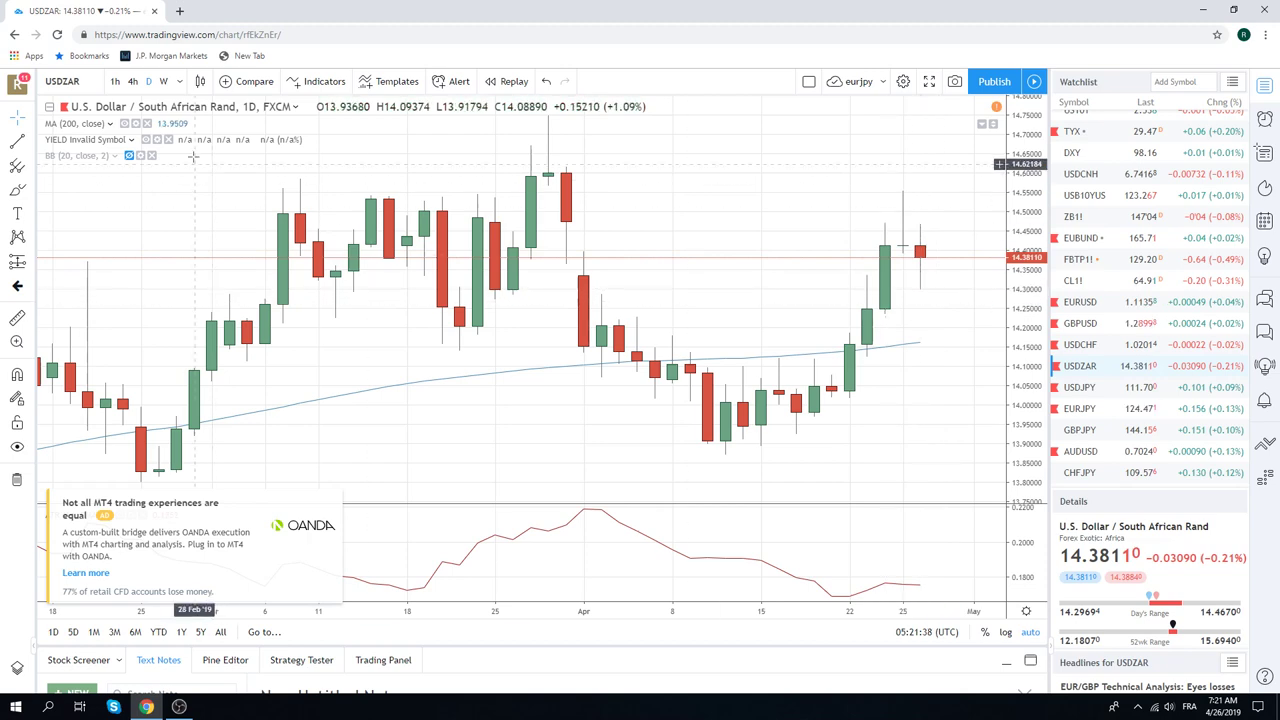
click(119, 82)
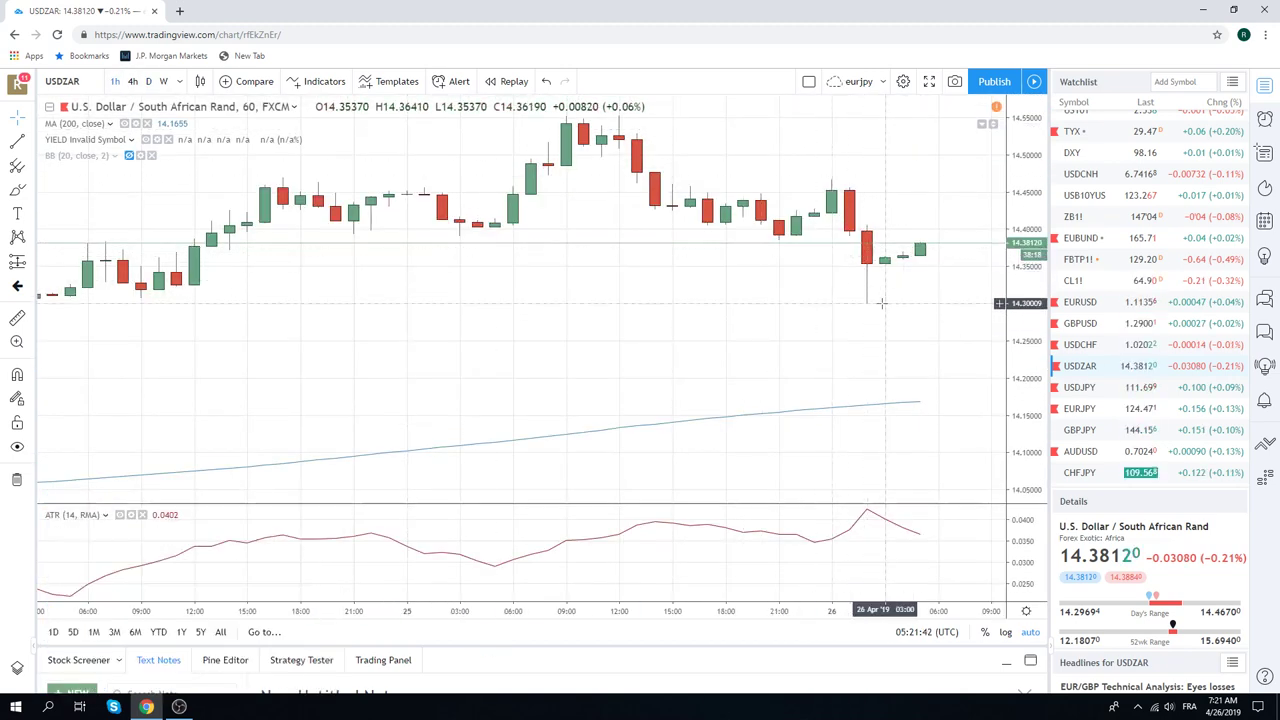
click(148, 82)
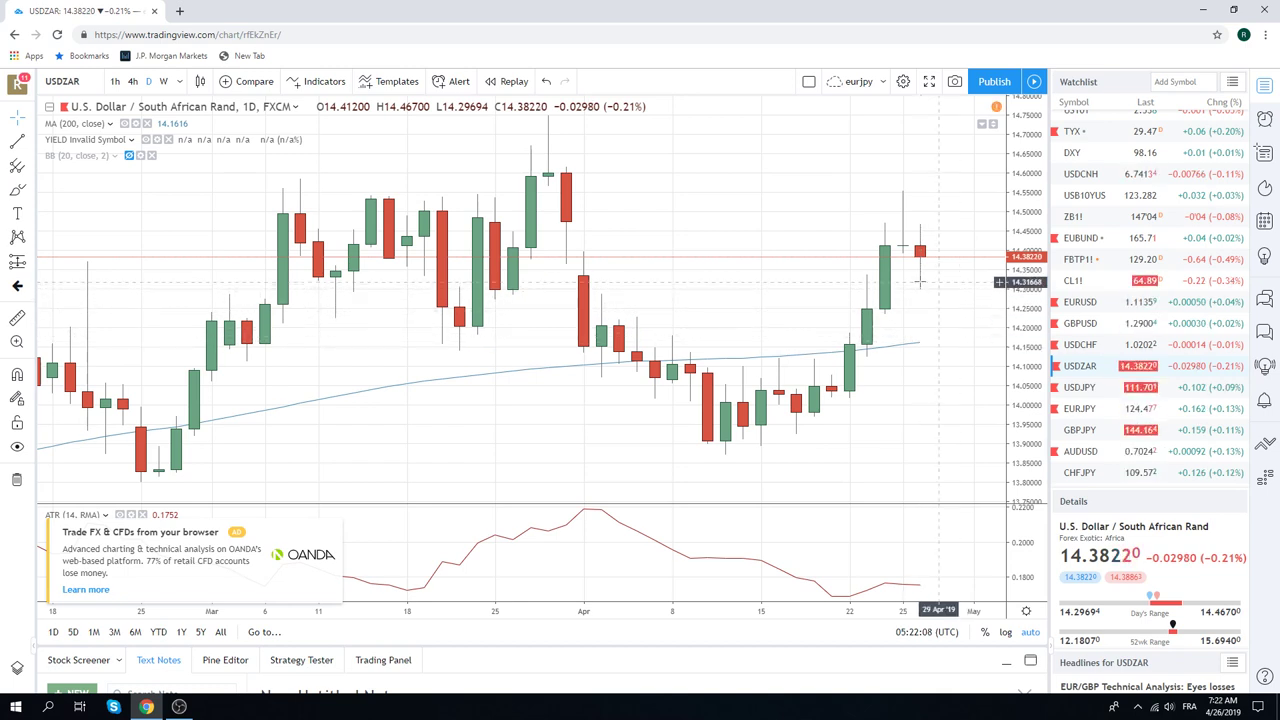
Scroll through the remaining watchlist symbols until the Max devices notice appears
scroll(1137, 291, down, 1)
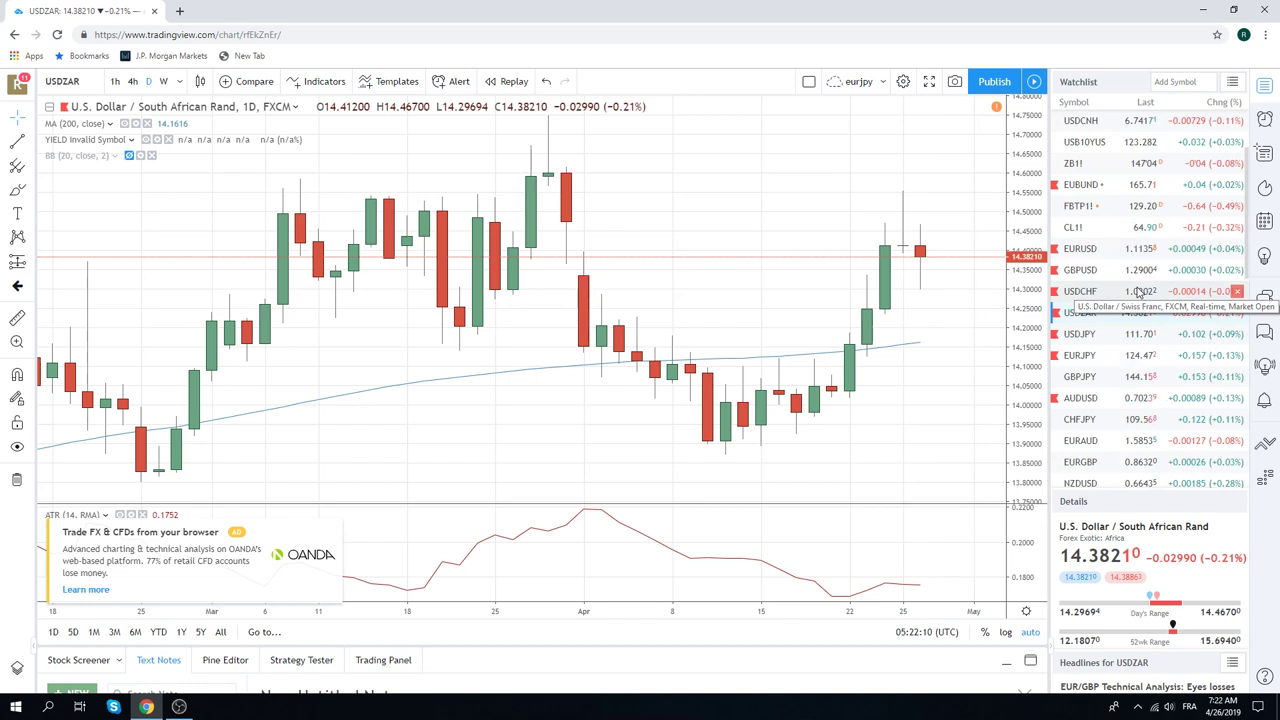
scroll(1137, 291, down, 1)
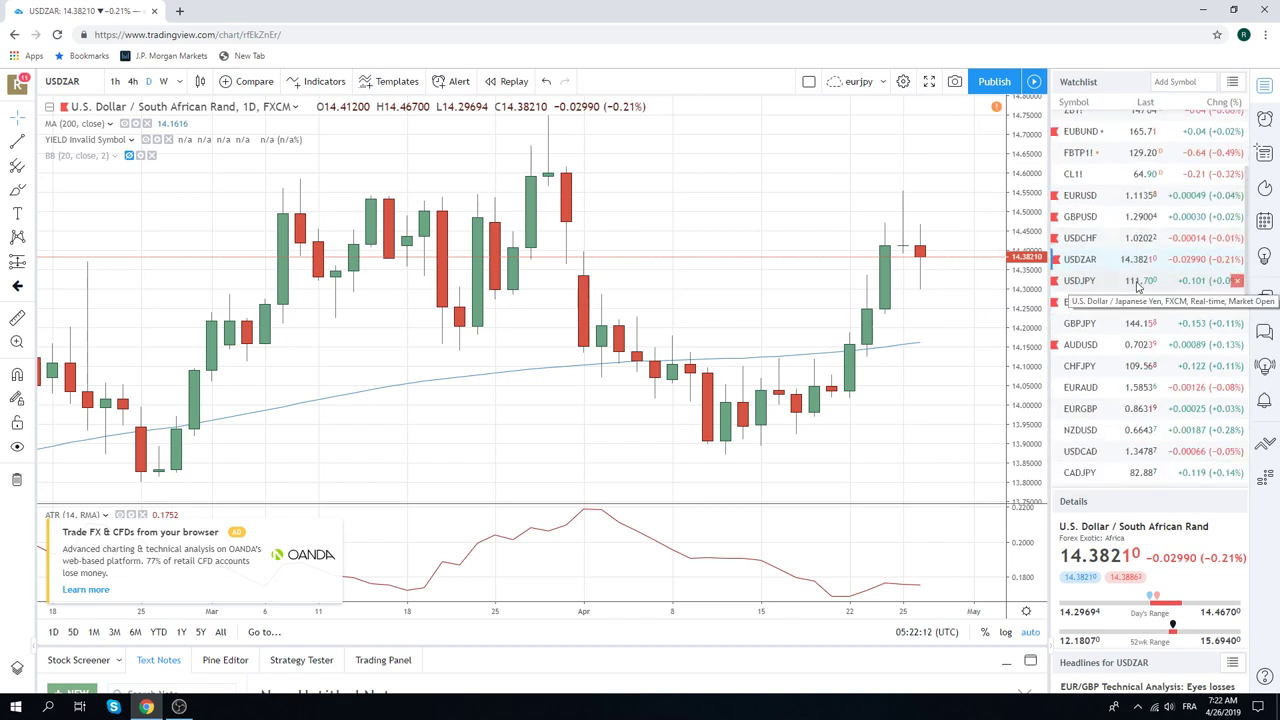
scroll(1120, 278, down, 2)
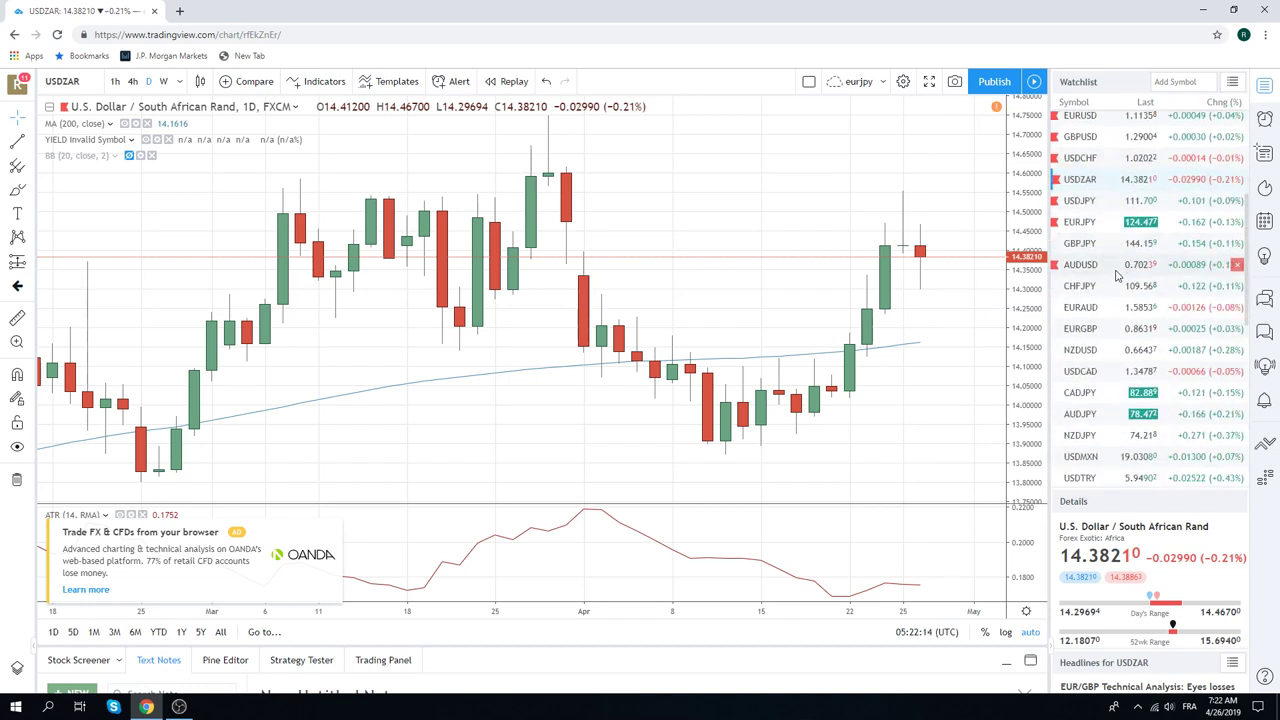
scroll(1116, 278, up, 1)
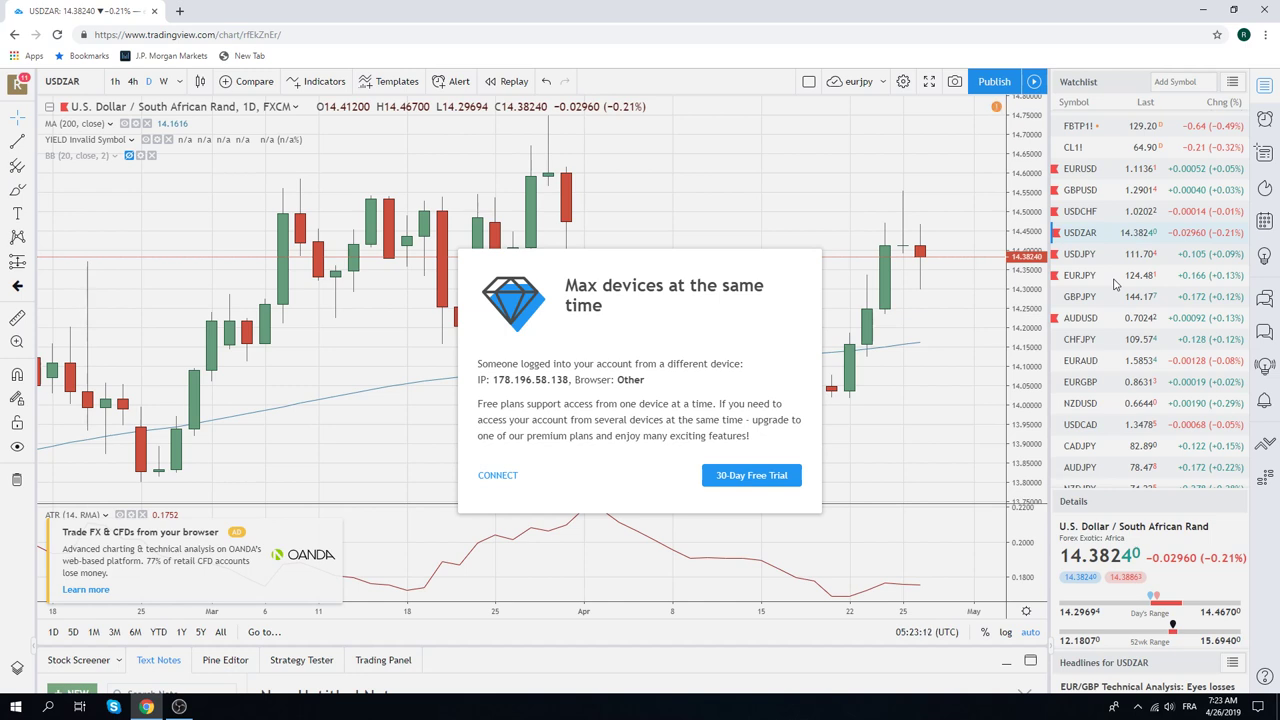
Dismiss the max-devices warning and zoom the USDZAR daily chart out to show more months
click(494, 476)
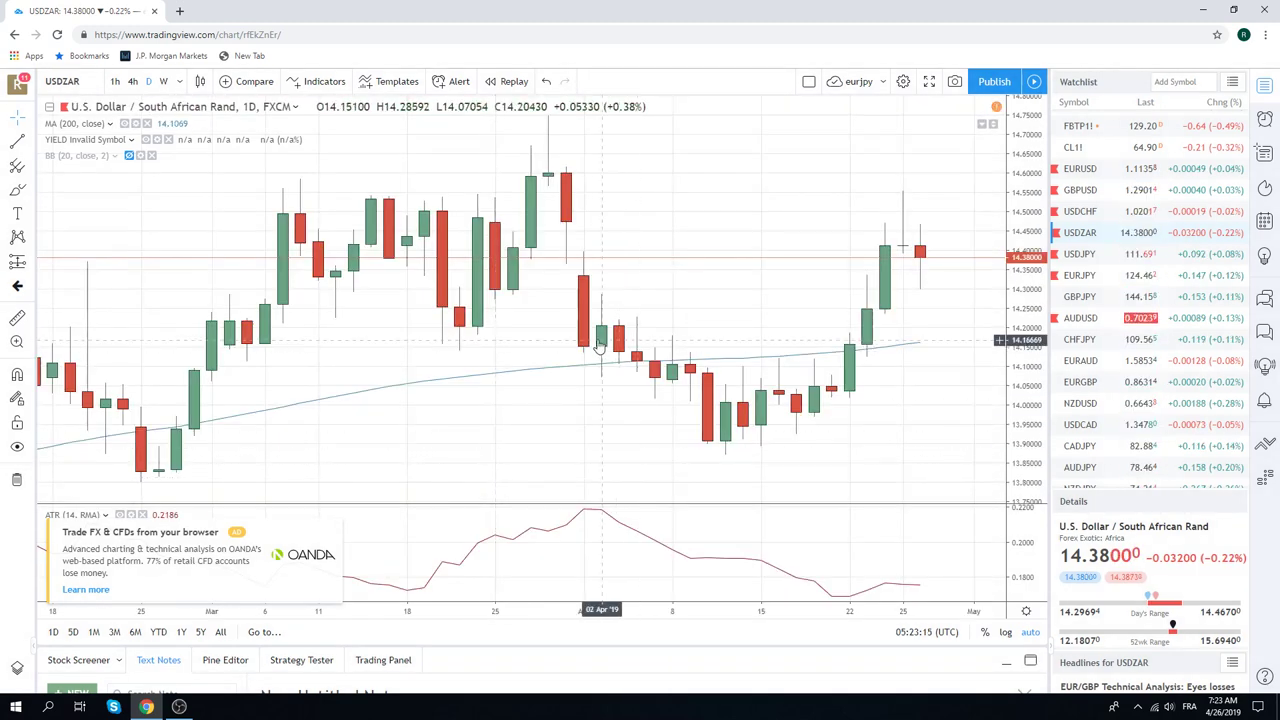
scroll(628, 294, down, 1)
scroll(628, 294, down, 1)
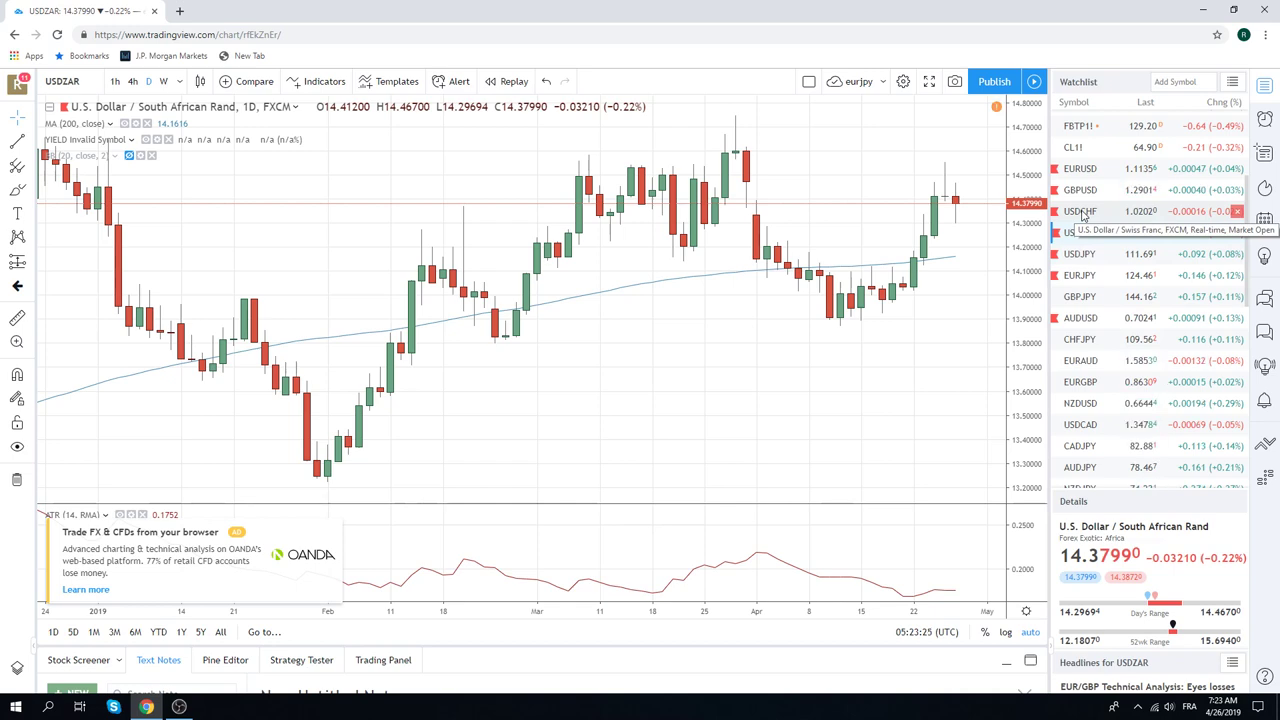
Zoom the USDZAR daily chart out until its bars reach back to last August
scroll(818, 272, down, 2)
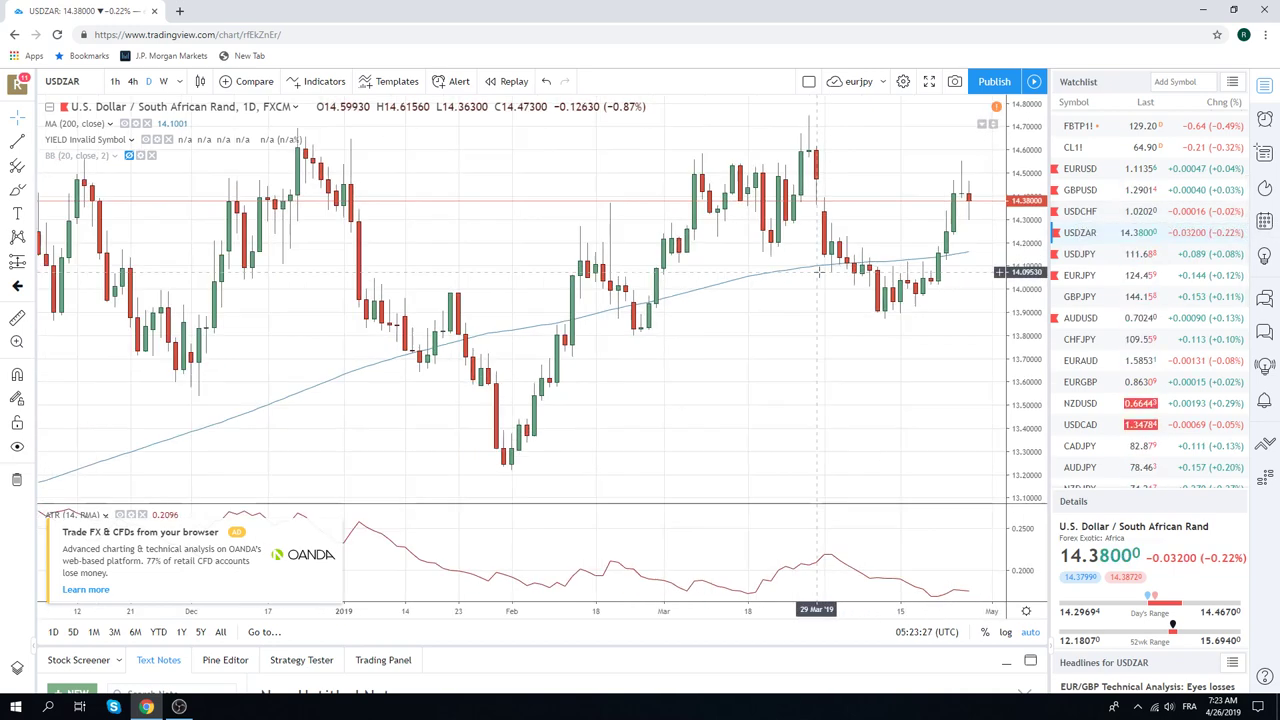
scroll(818, 272, down, 2)
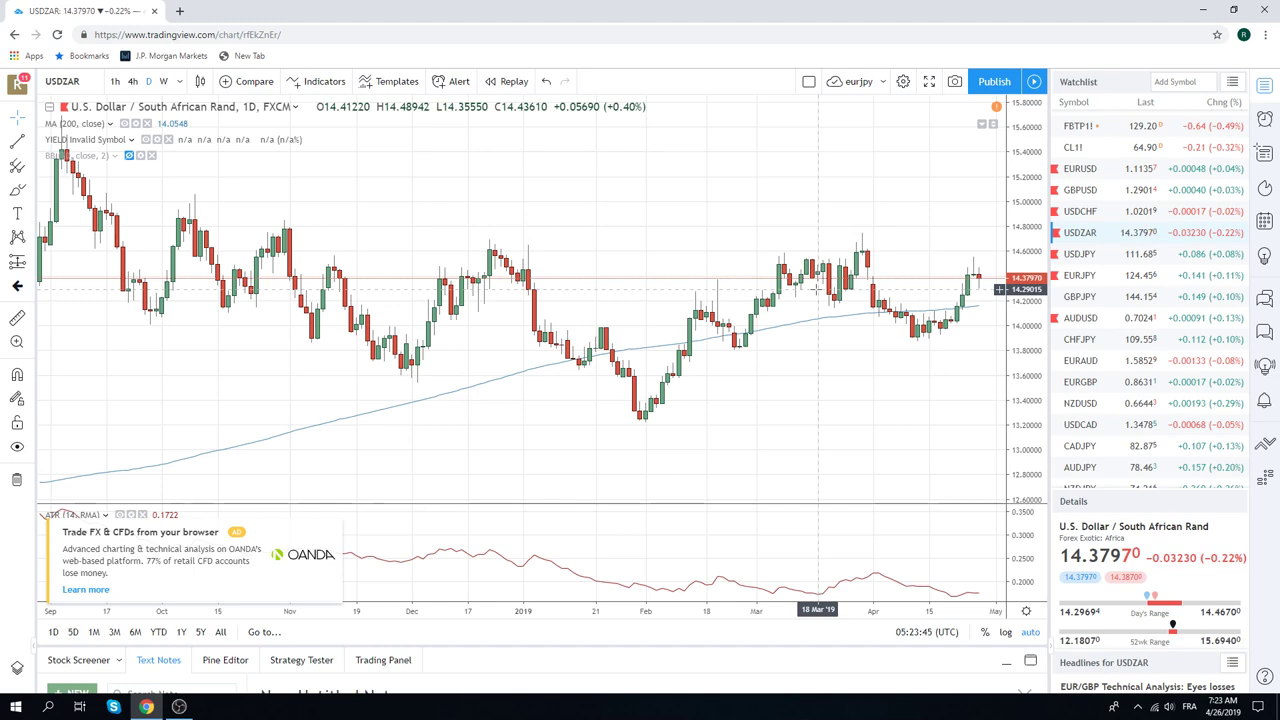
scroll(640, 150, down, 1)
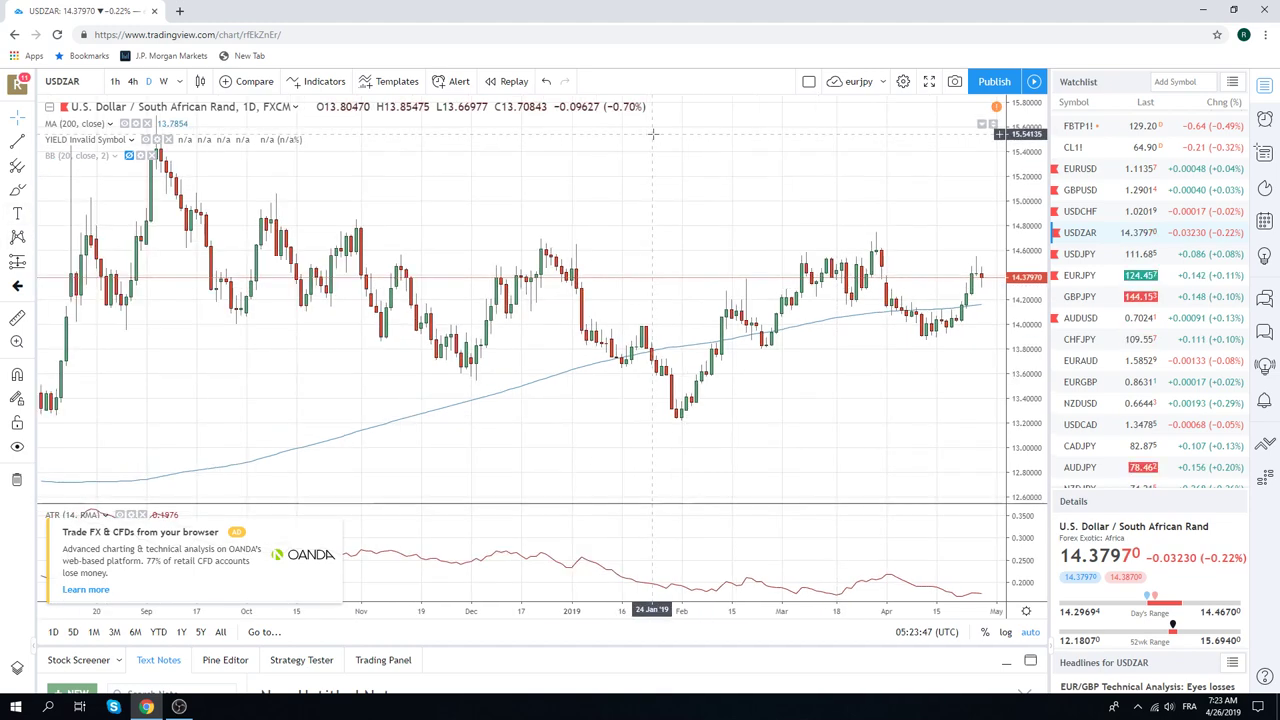